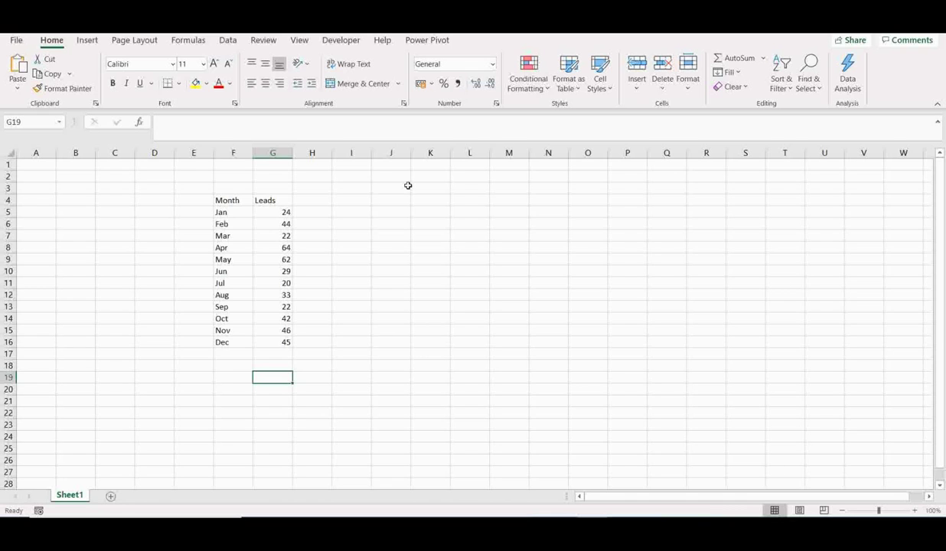
drag(218, 200, 267, 202)
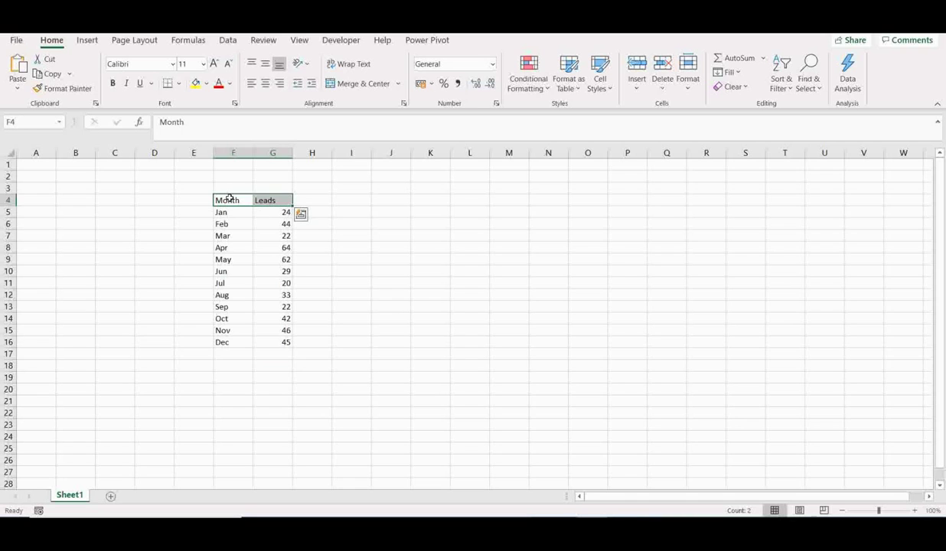
drag(228, 212, 236, 345)
click(275, 212)
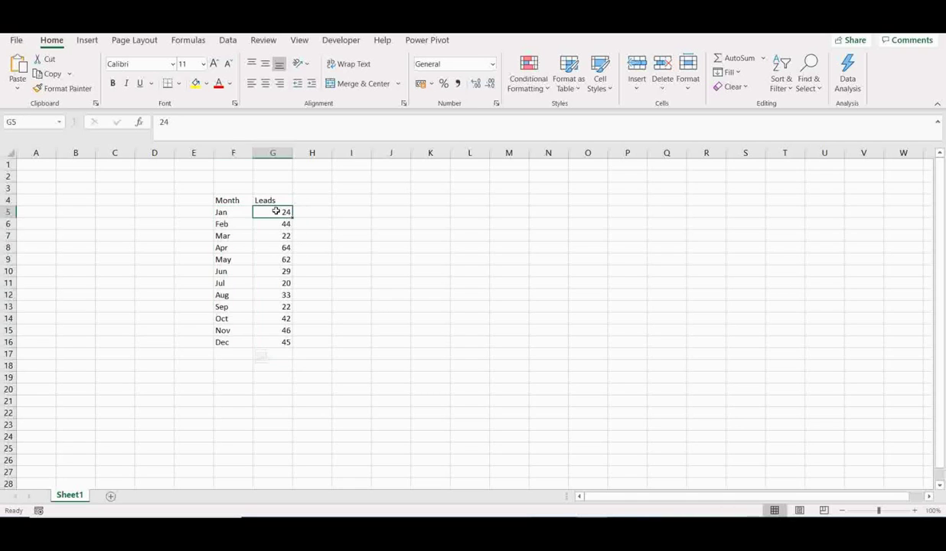
drag(276, 212, 282, 342)
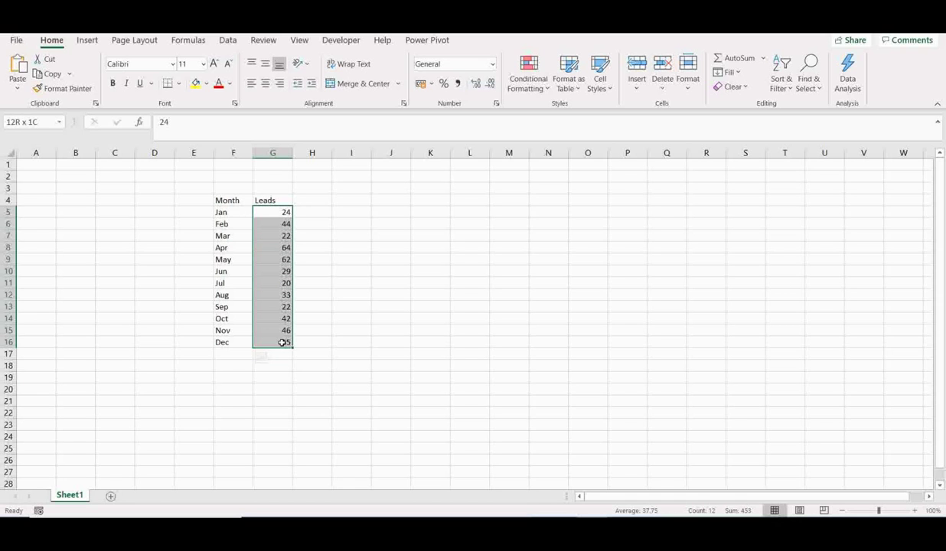
click(376, 234)
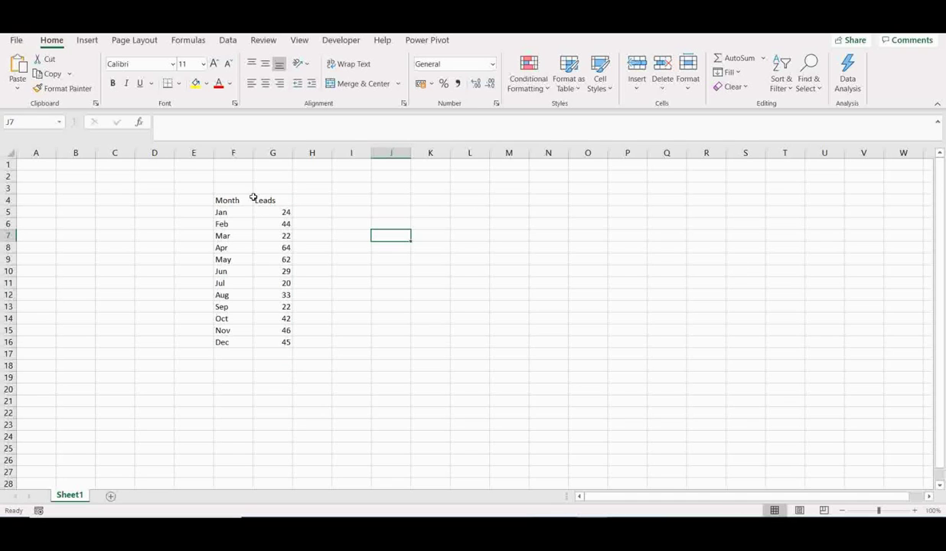
Step: Insert a basic 2-D line chart from the Month and Leads table, including its headers and all months from Jan to Dec
click(227, 201)
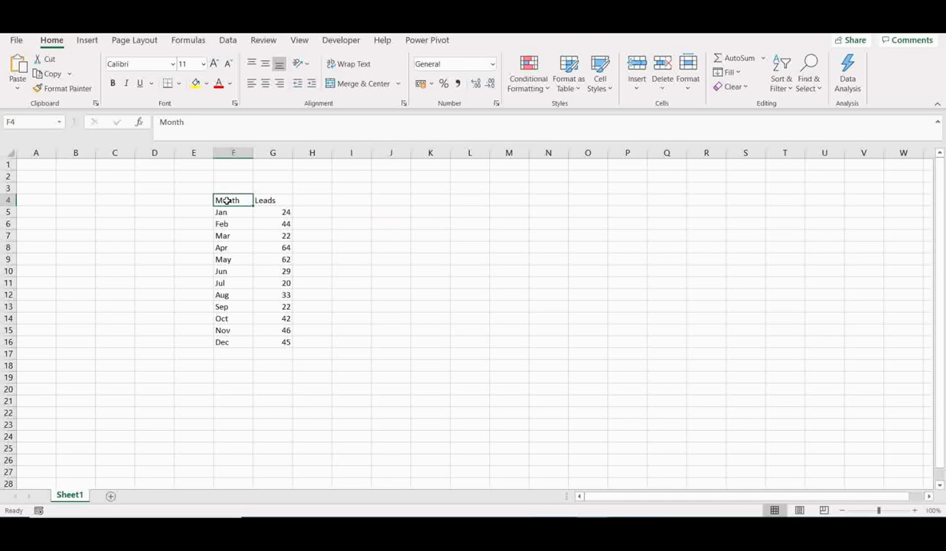
drag(227, 201, 276, 346)
click(405, 208)
click(237, 201)
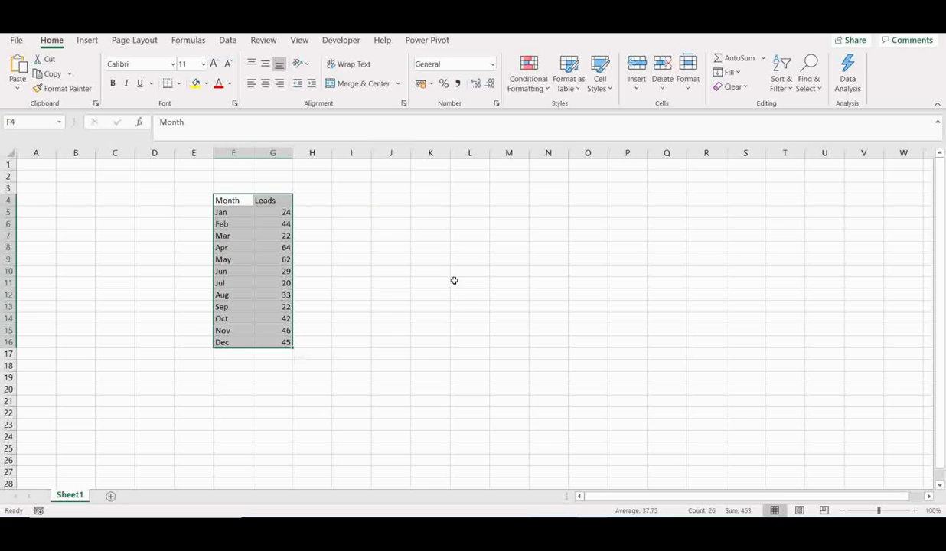
click(86, 42)
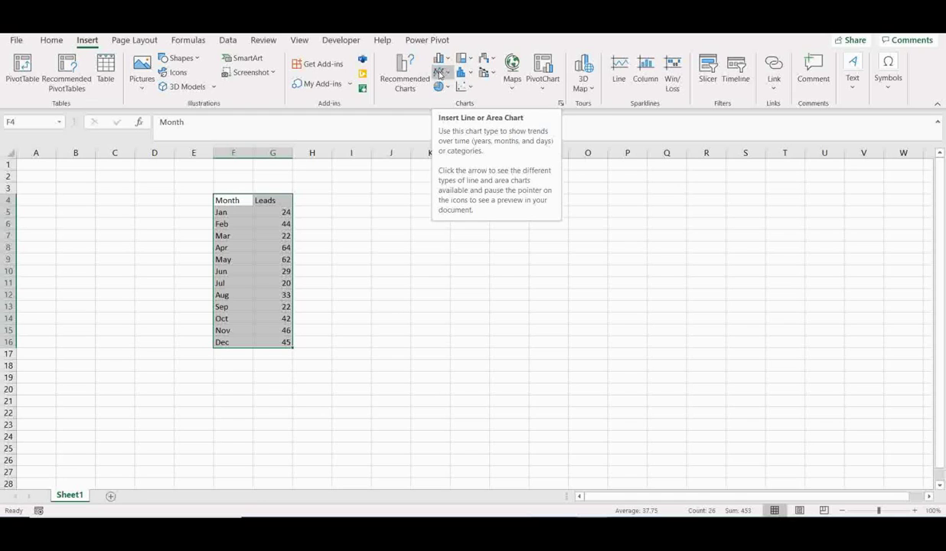
click(440, 73)
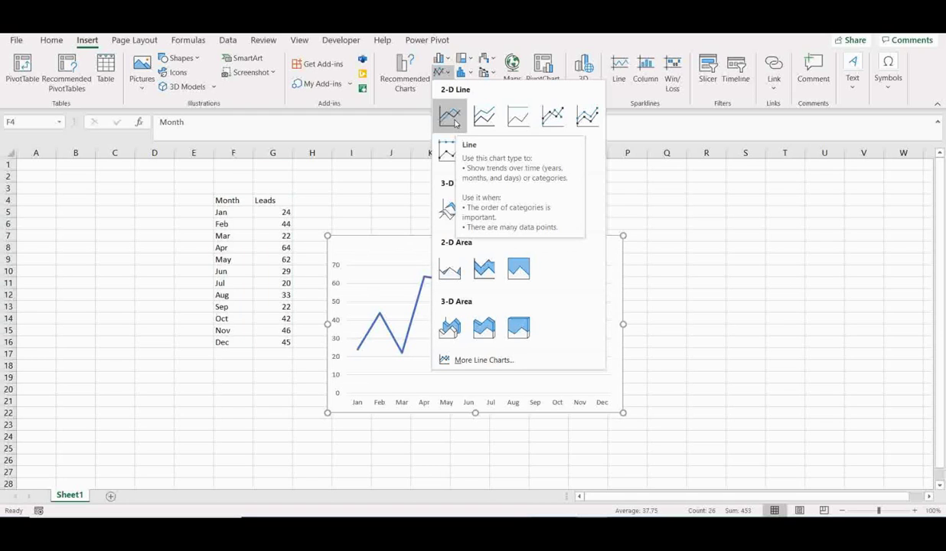
click(450, 116)
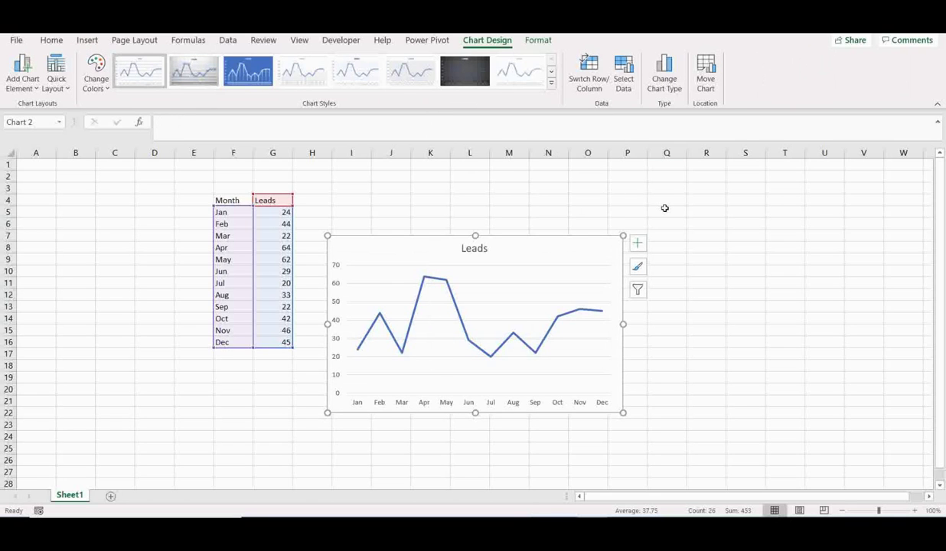
click(664, 208)
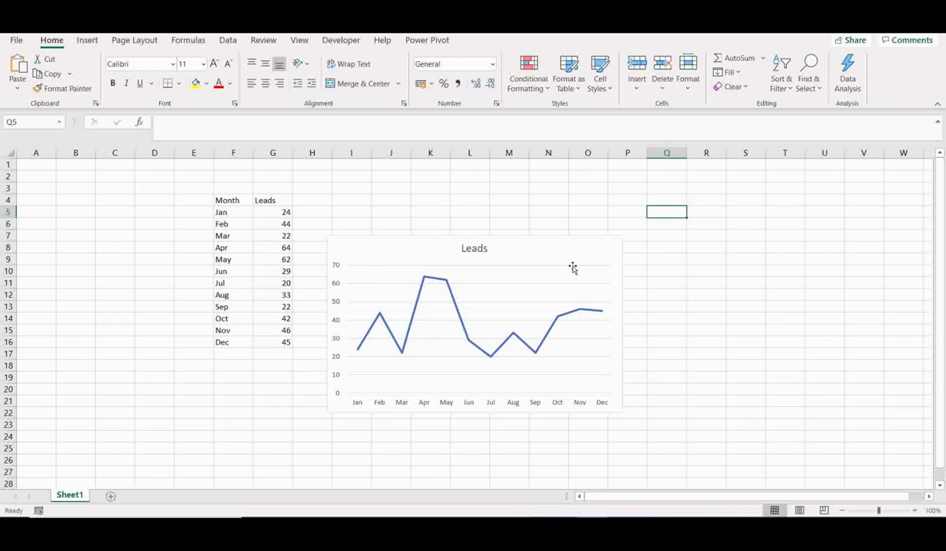
click(227, 199)
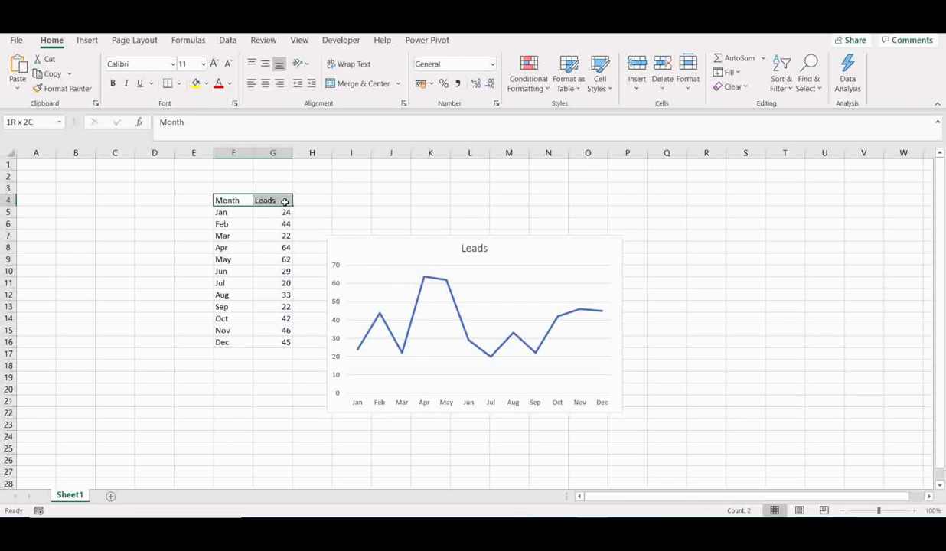
drag(284, 201, 285, 329)
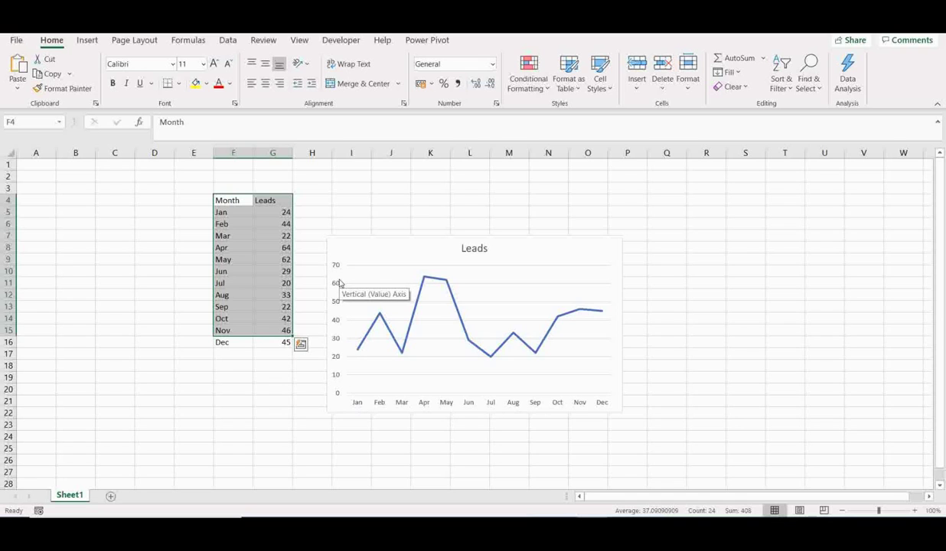
mouse_move(426, 280)
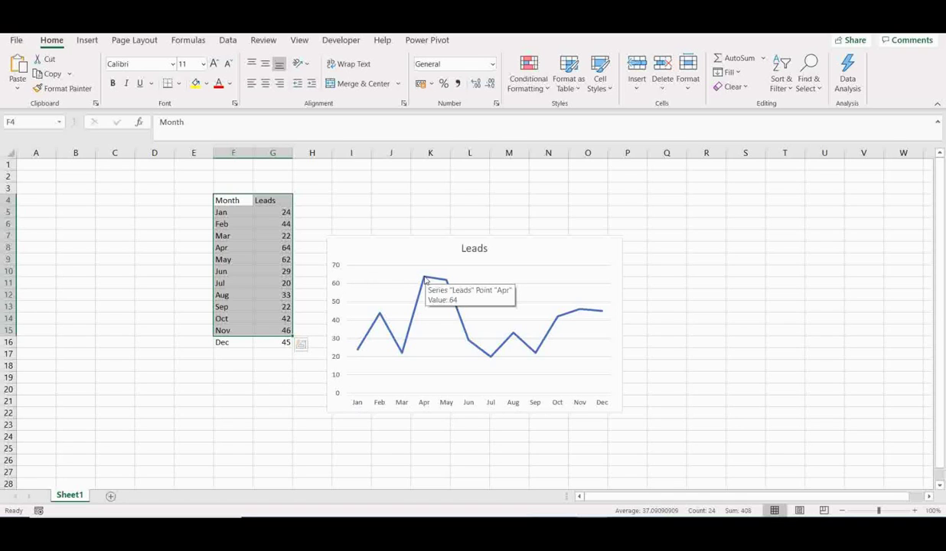
mouse_move(358, 355)
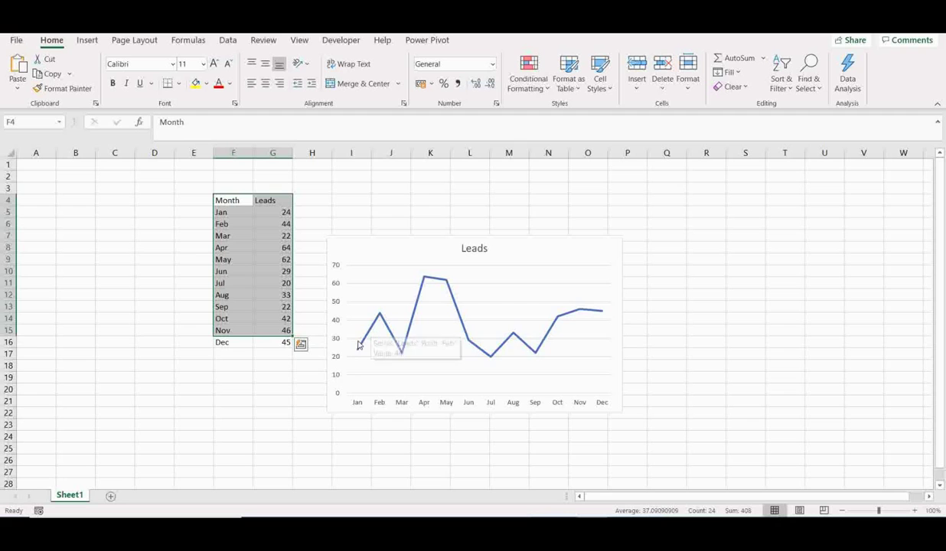
Step: Add data labels to the Leads series in the line chart
right_click(358, 350)
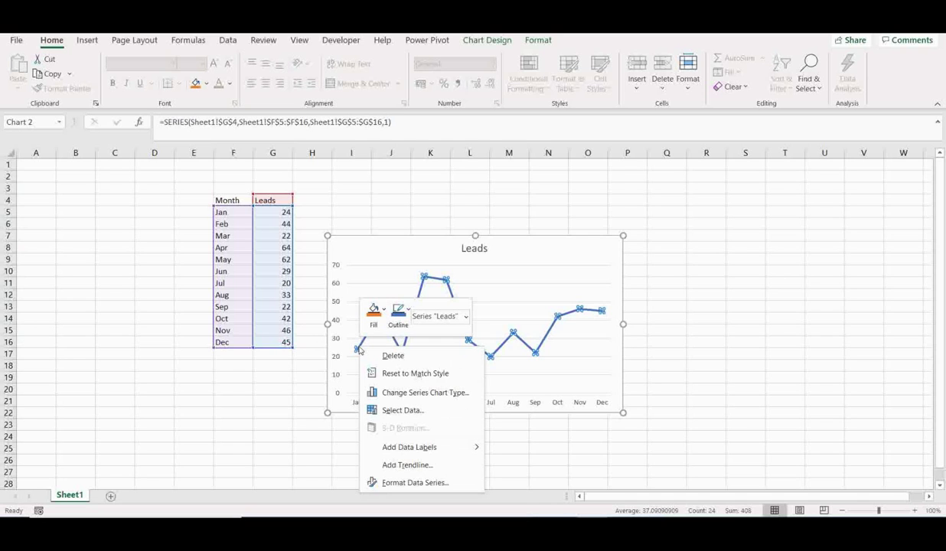
key(Escape)
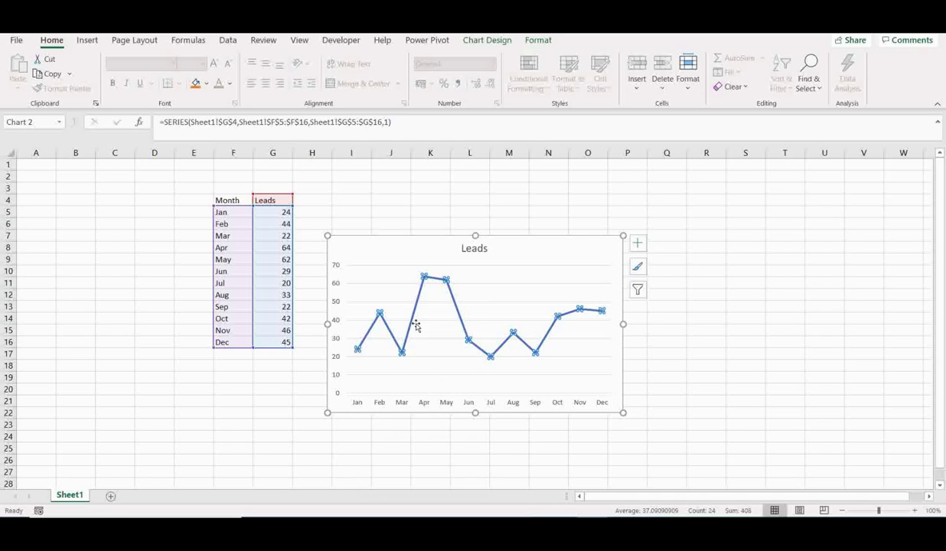
right_click(380, 314)
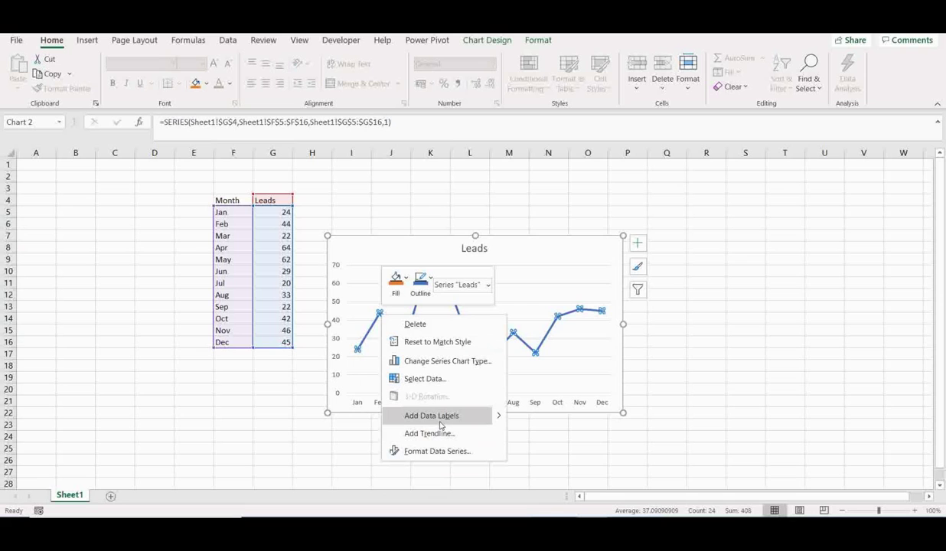
click(481, 418)
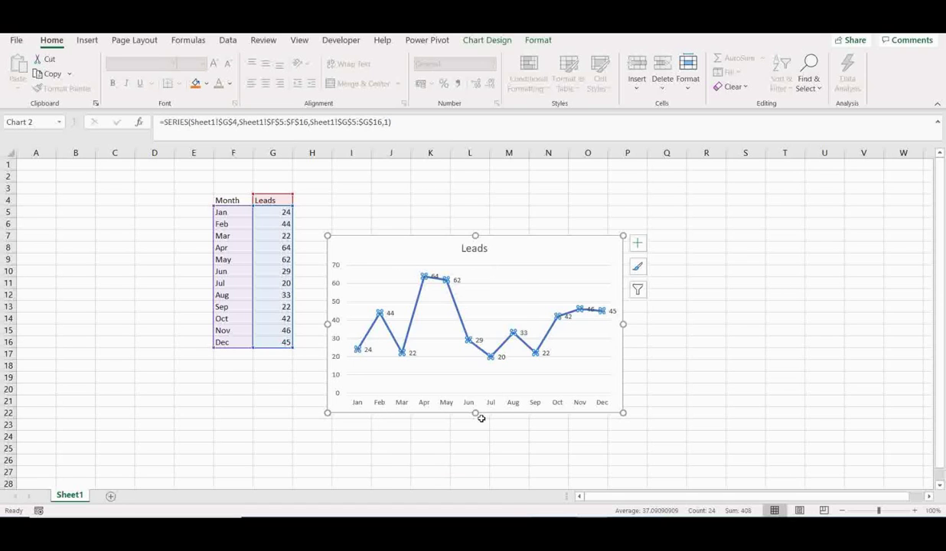
Step: Delete the labelled Leads line chart from the worksheet
click(528, 277)
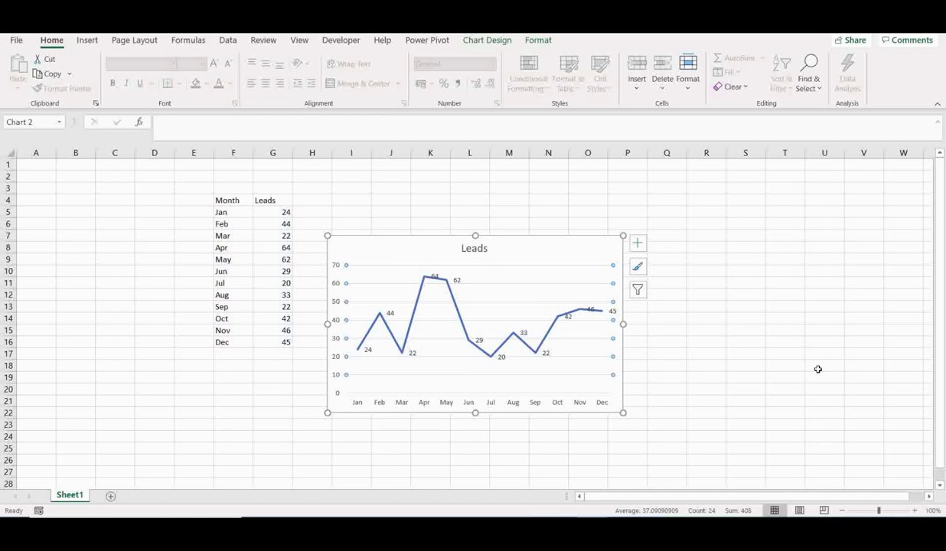
click(590, 248)
key(Delete)
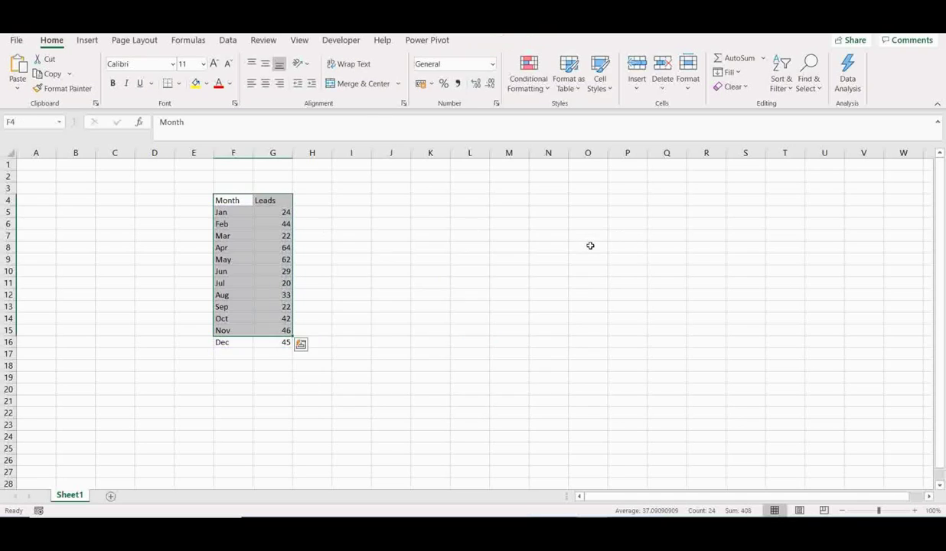
Step: Create a basic 2-D line chart of monthly leads from the data range F4:G16
click(230, 190)
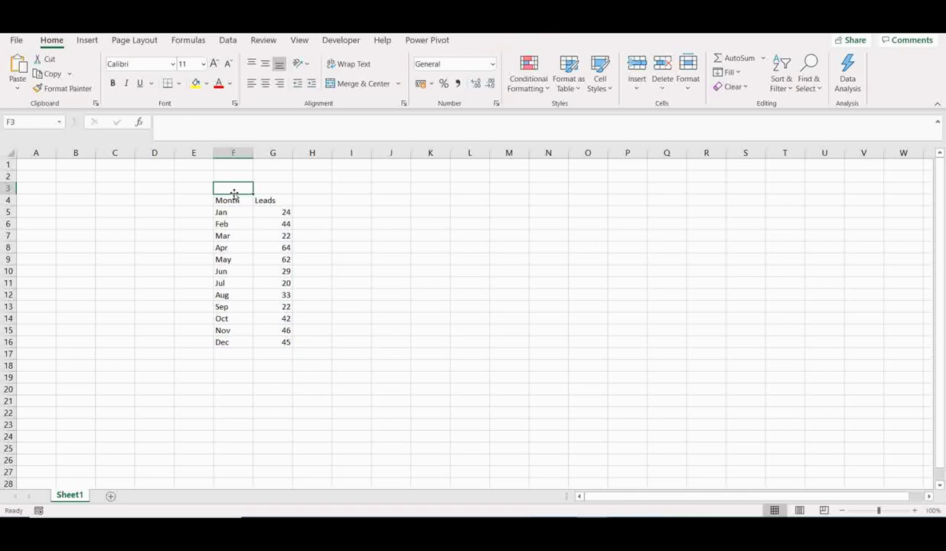
drag(226, 201, 288, 342)
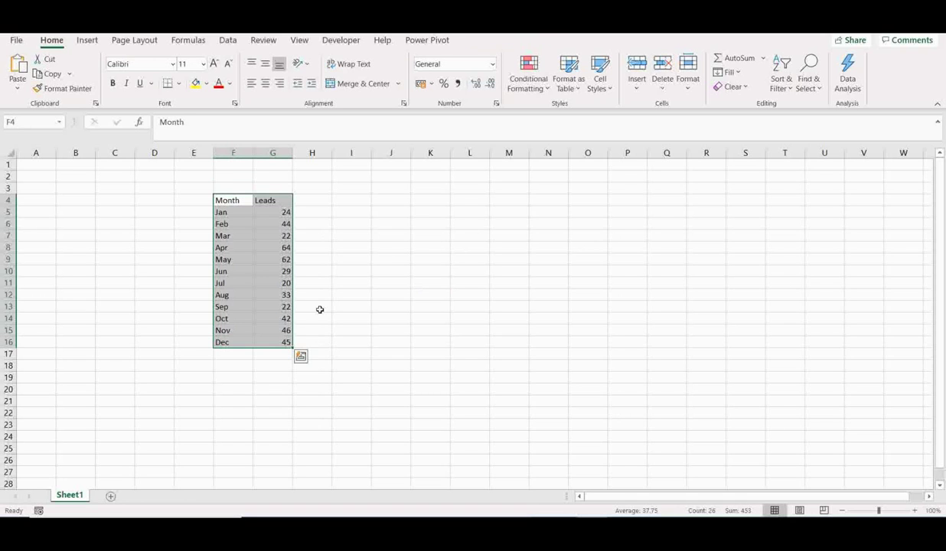
click(86, 41)
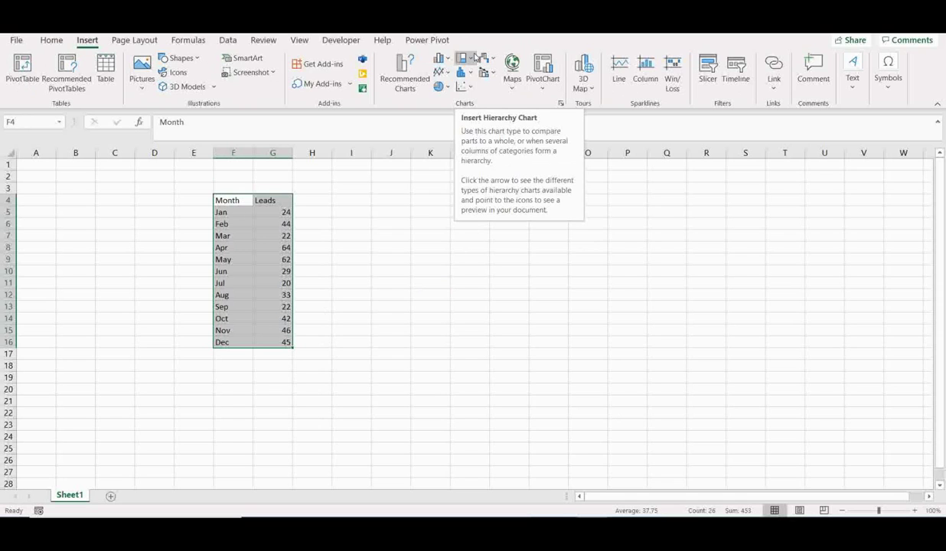
click(440, 72)
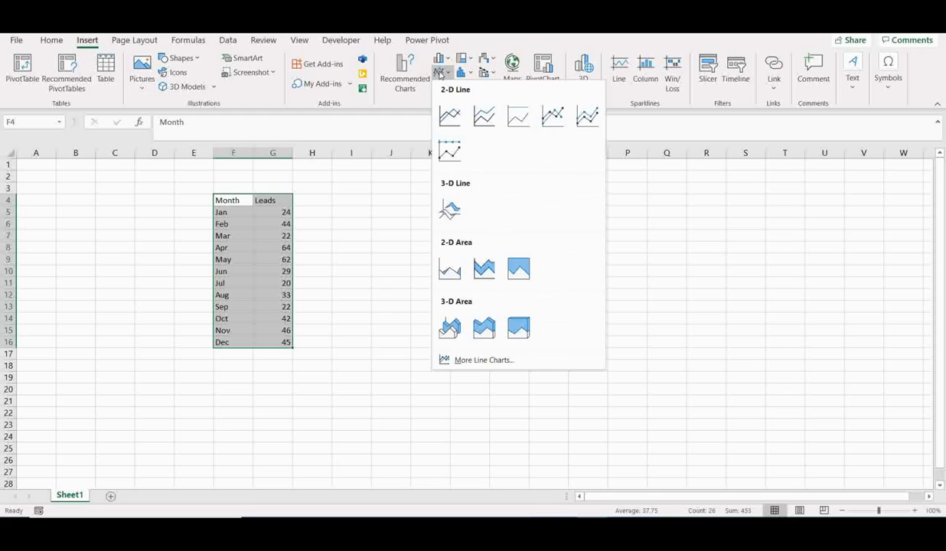
click(453, 114)
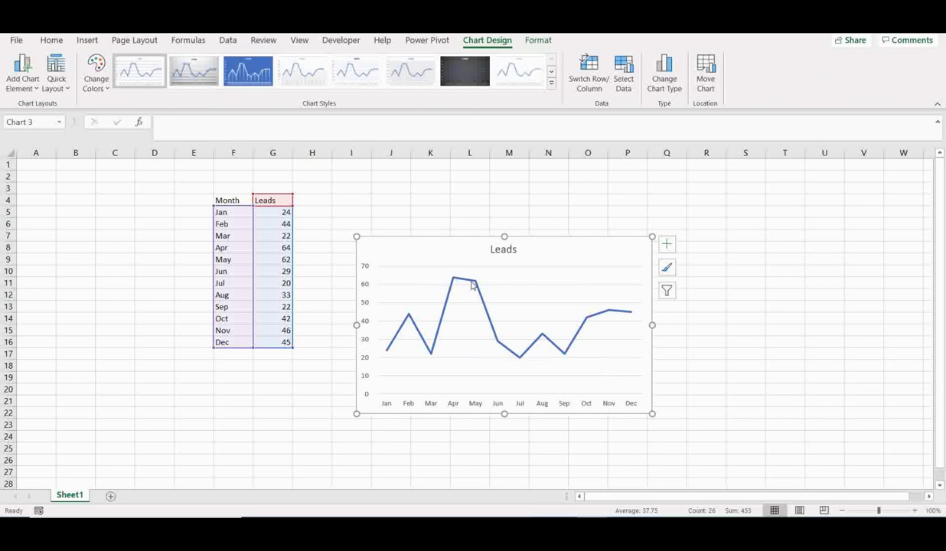
Step: Try Style 4, the dark-background style and the style following it on the Leads line chart
mouse_move(457, 281)
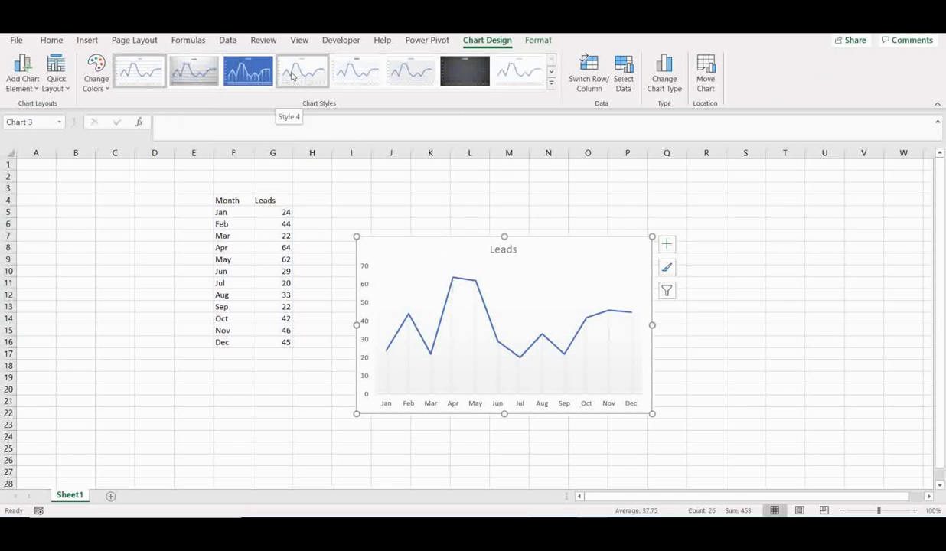
click(292, 75)
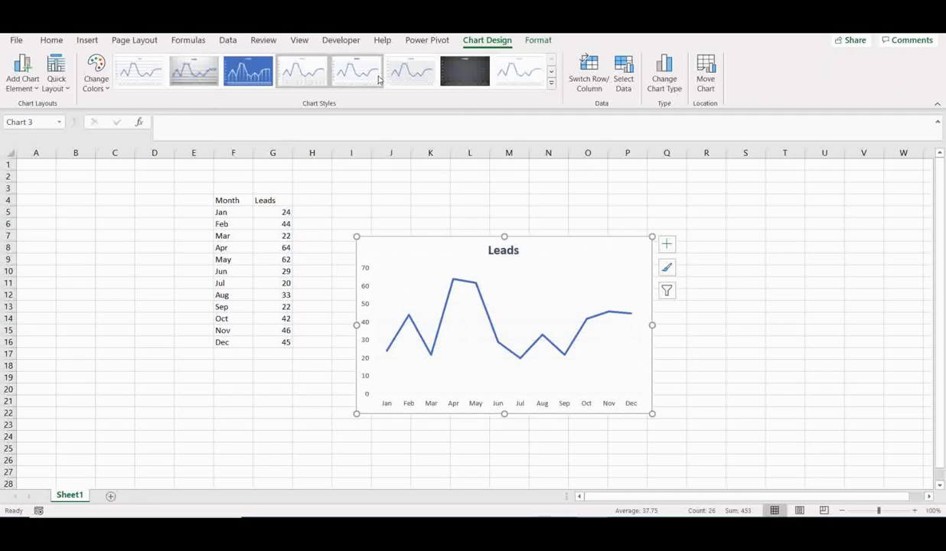
click(457, 83)
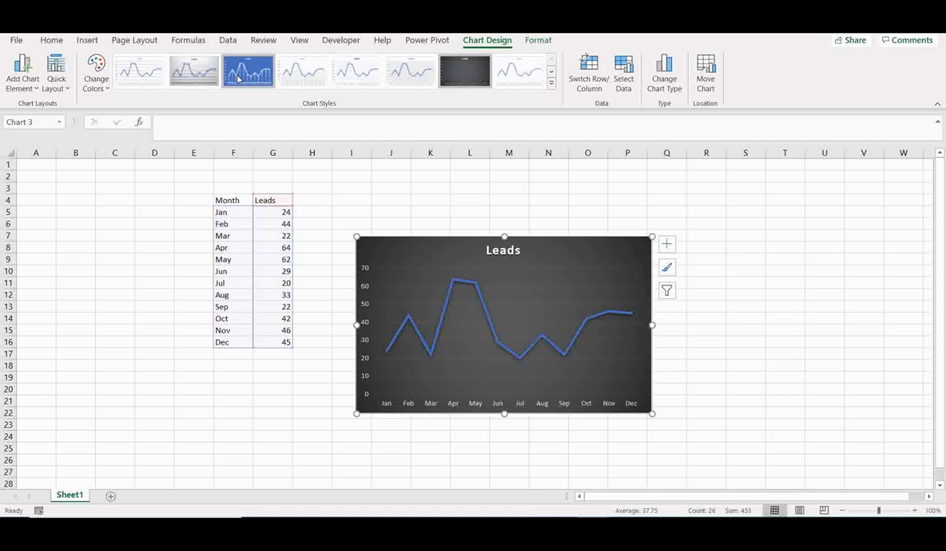
click(530, 80)
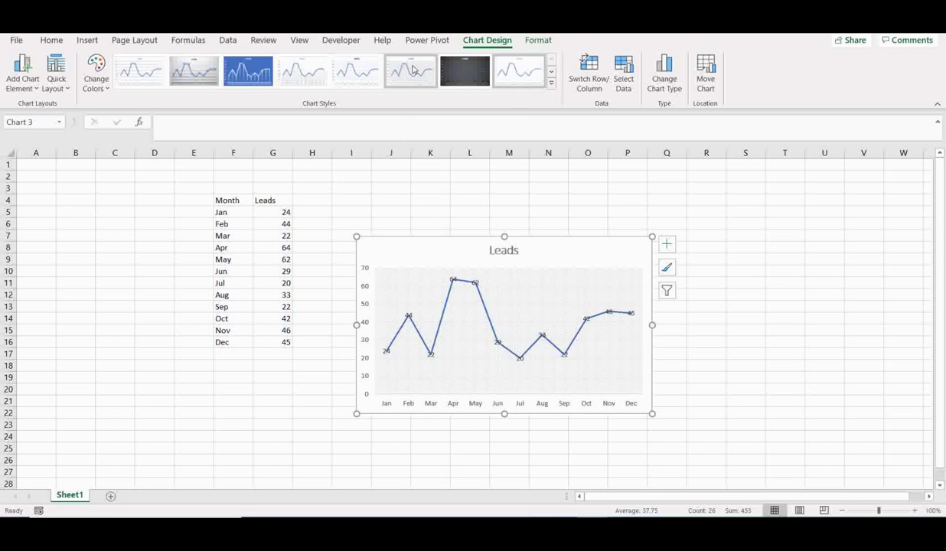
Step: Apply the grey gradient chart style with values in round markers to the Leads chart, and deselect the chart
click(193, 71)
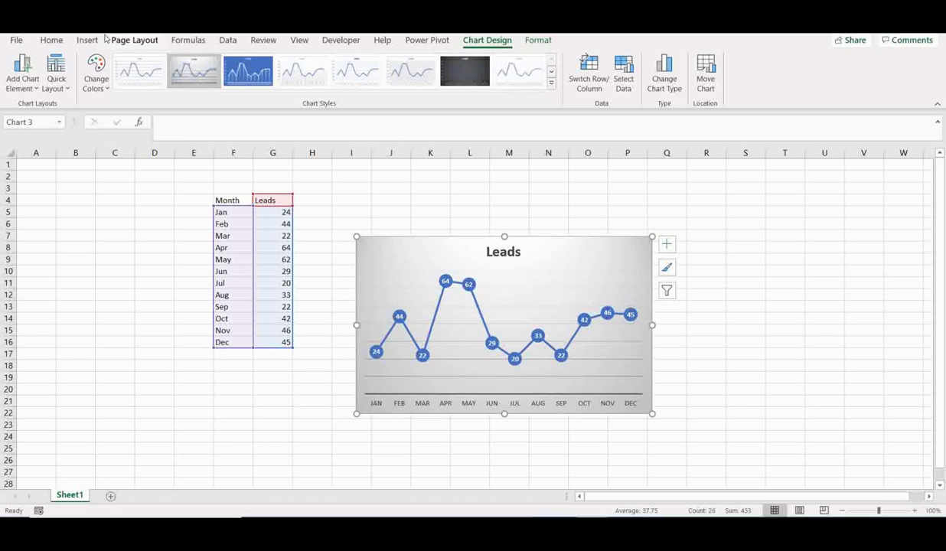
click(633, 200)
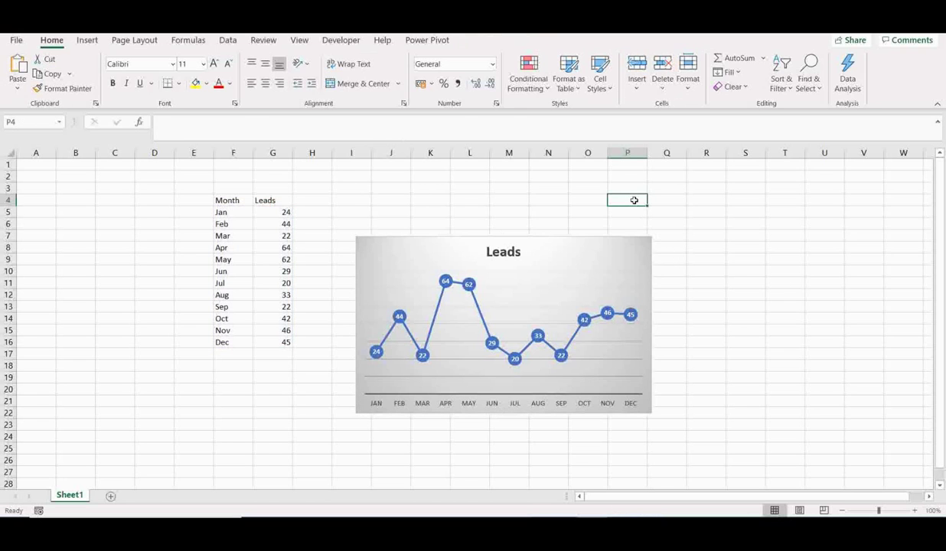